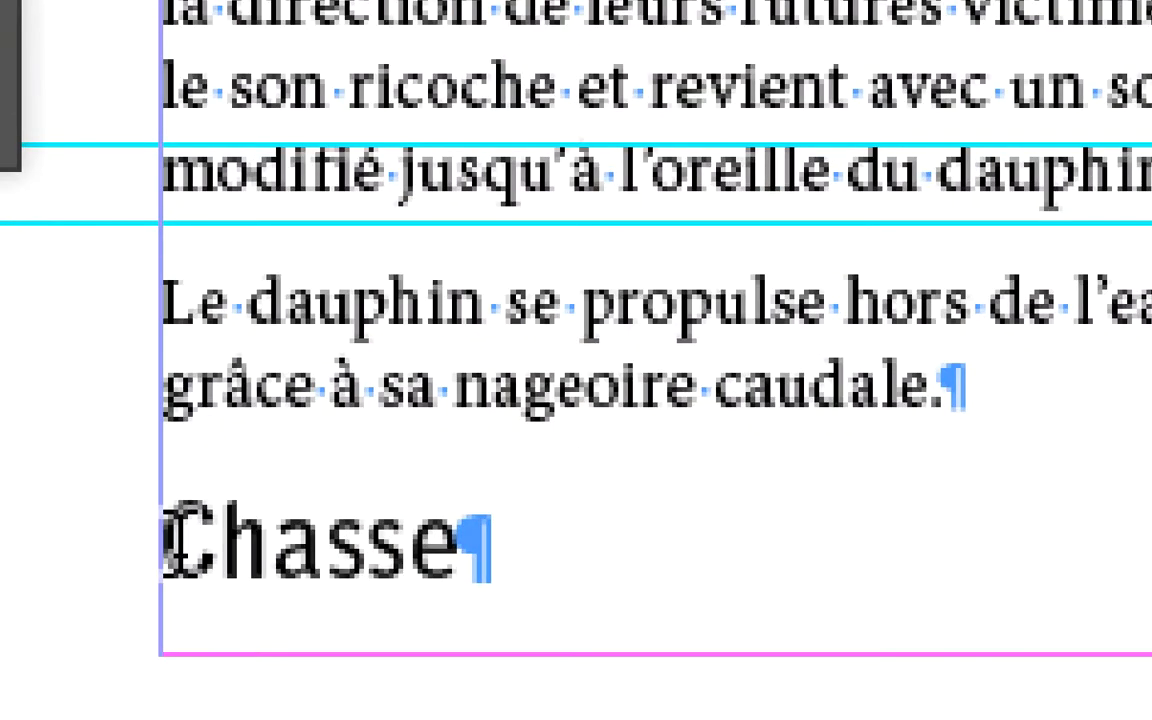
Insert a frame break (Saut de bloc) directly before the "Chasse" heading at the end of the first column.
click(176, 549)
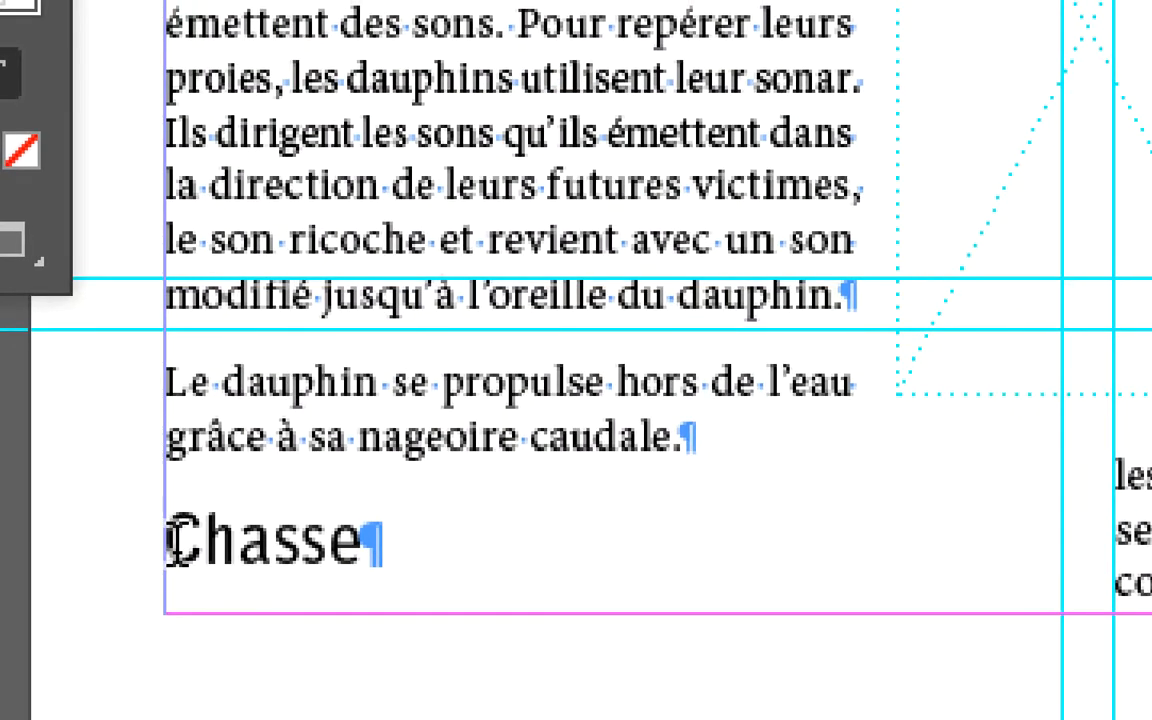
right_click(178, 542)
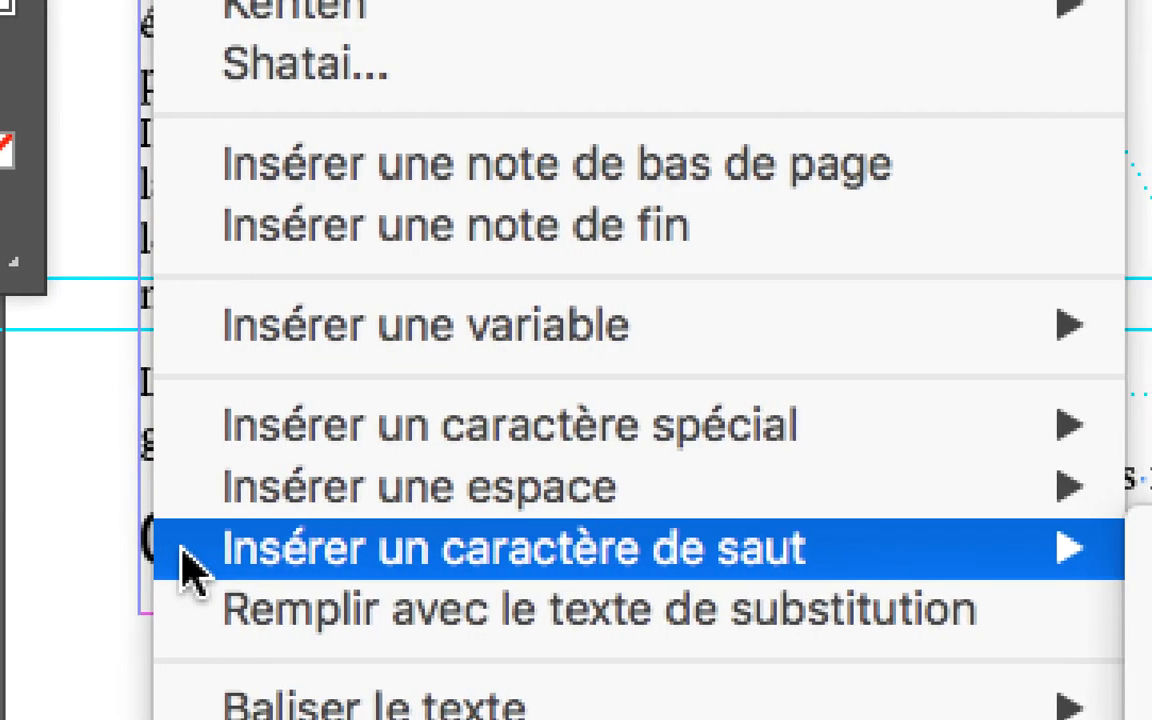
mouse_move(502, 548)
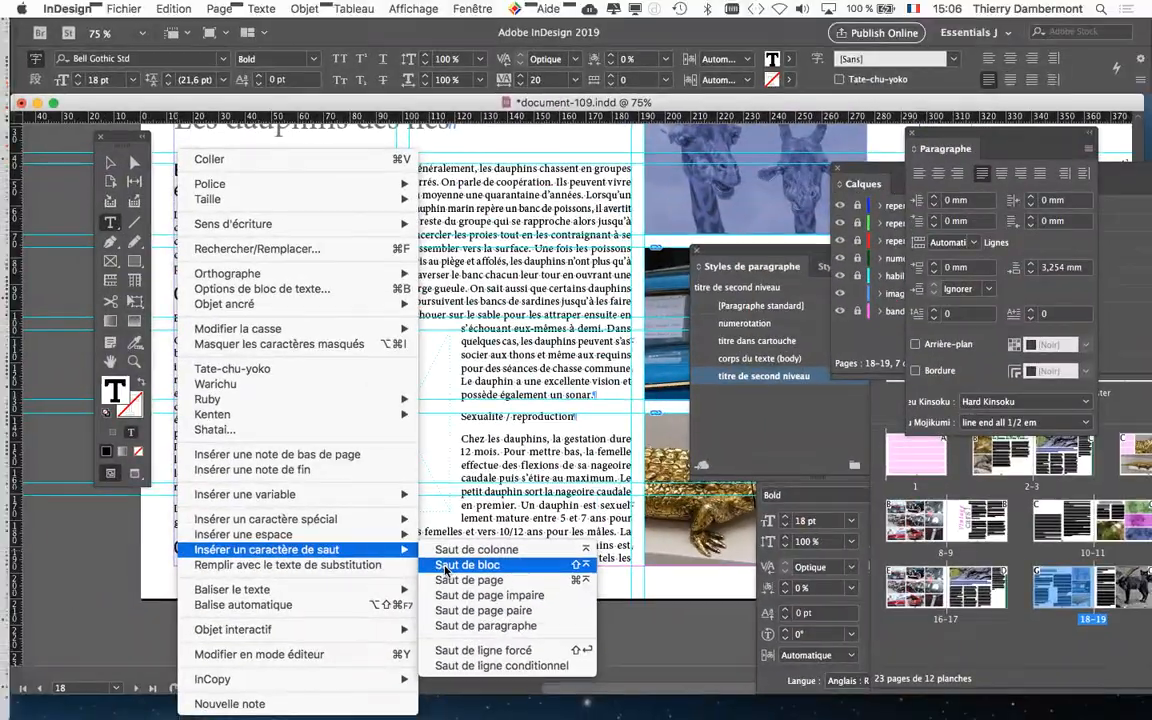
click(395, 570)
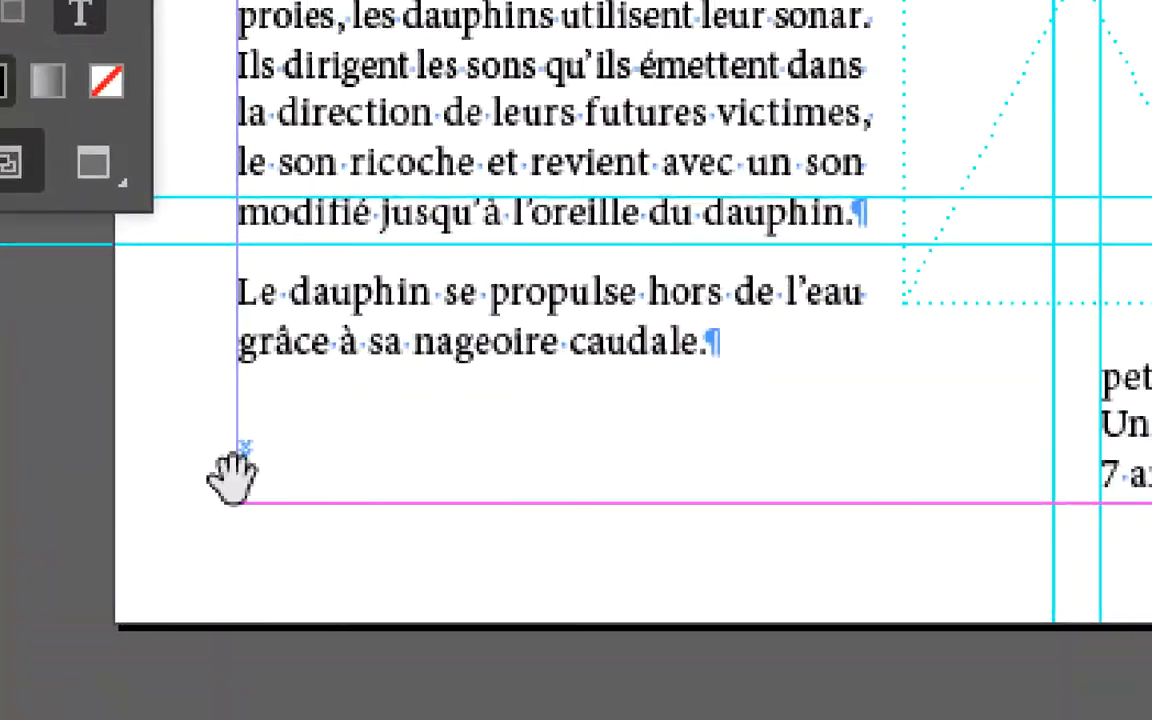
Select the frame break character below the "nageoire caudale" paragraph and remove it to bring the "Chasse" heading back.
scroll(240, 477, up, 4)
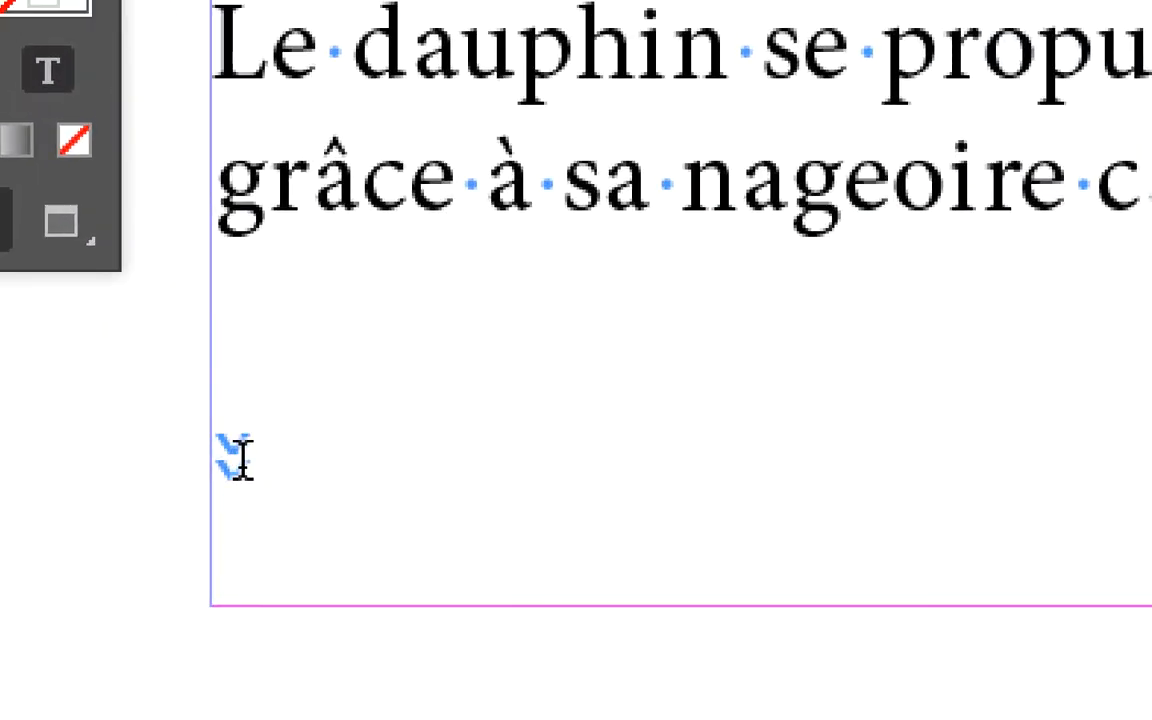
drag(229, 433, 251, 434)
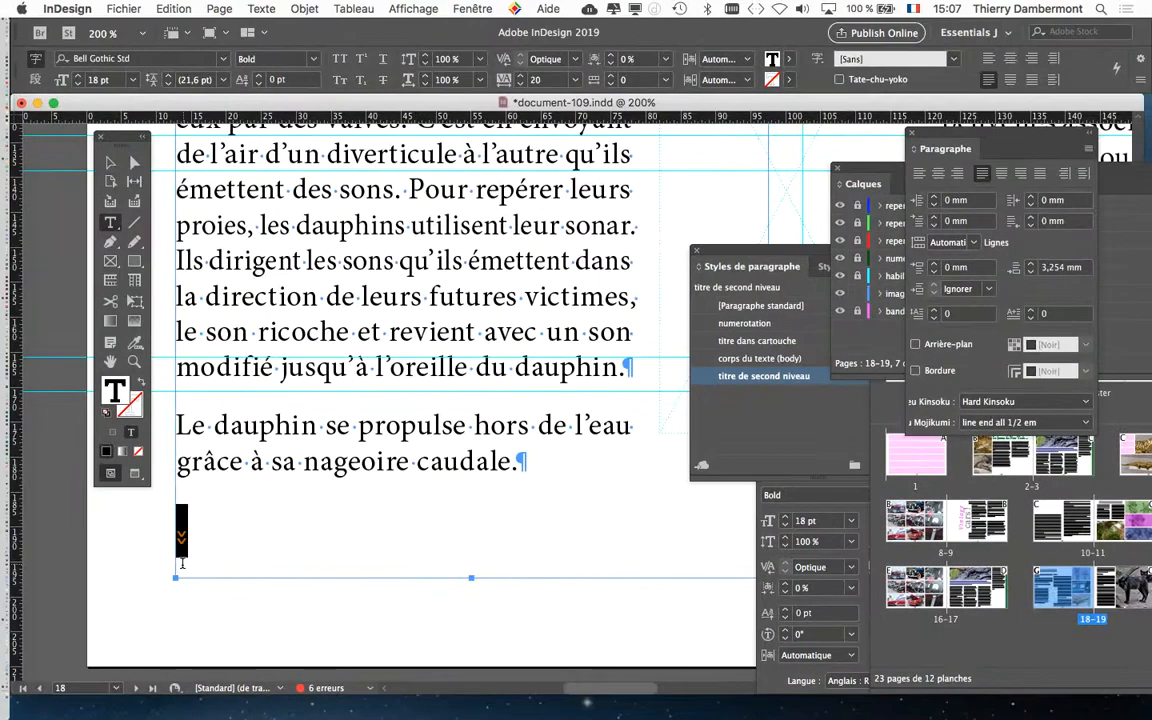
click(181, 540)
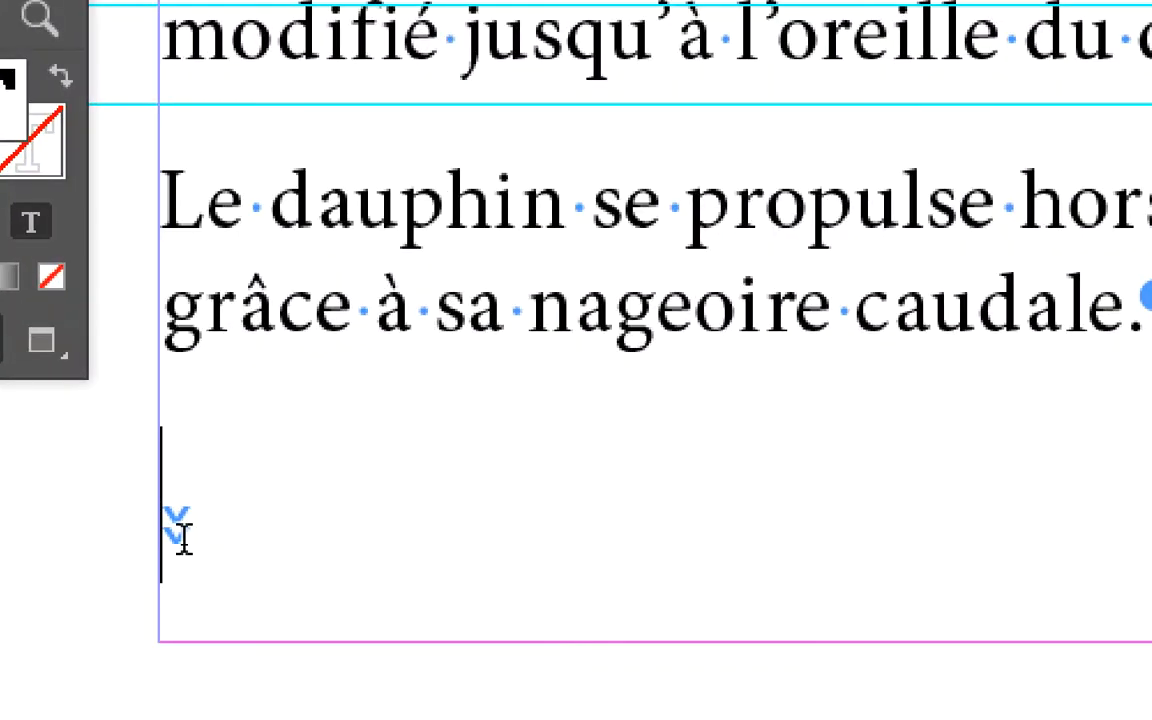
double_click(178, 535)
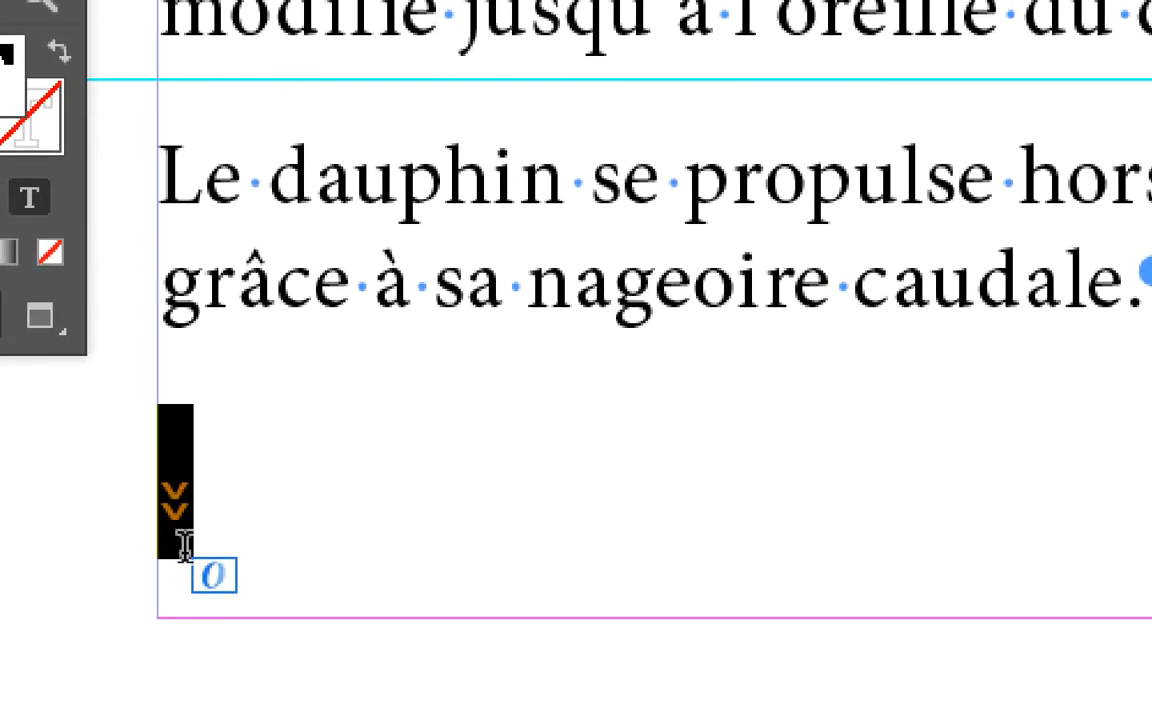
click(151, 493)
double_click(180, 536)
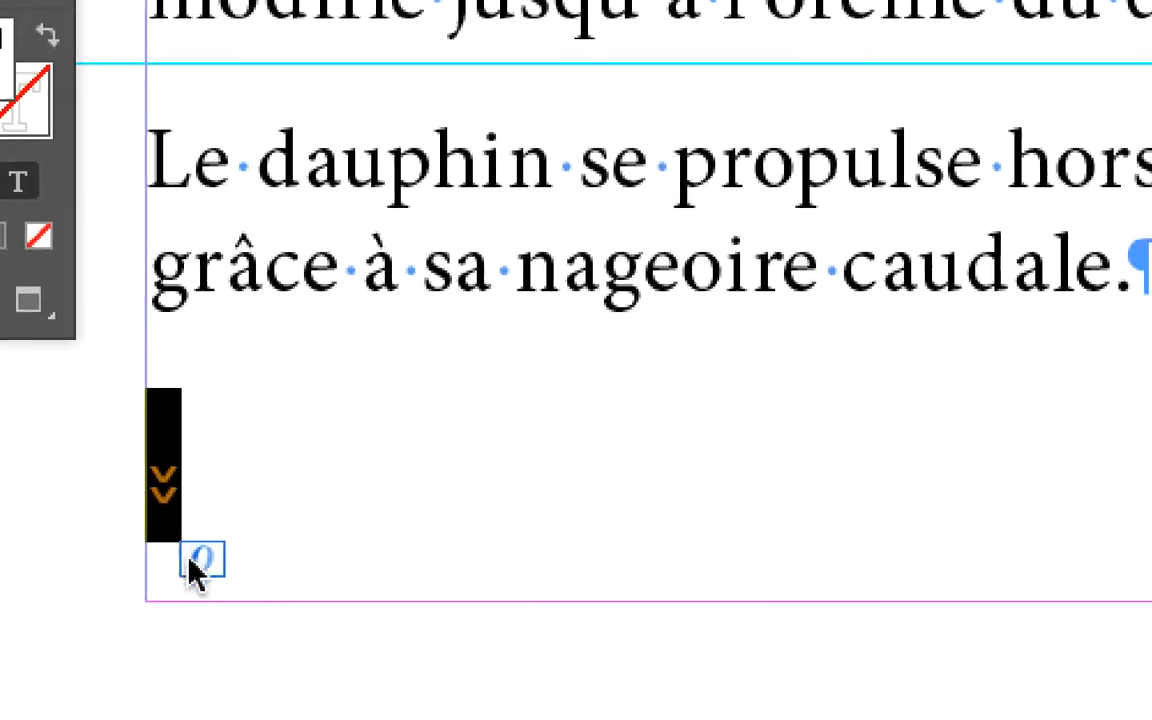
text(Chasse)
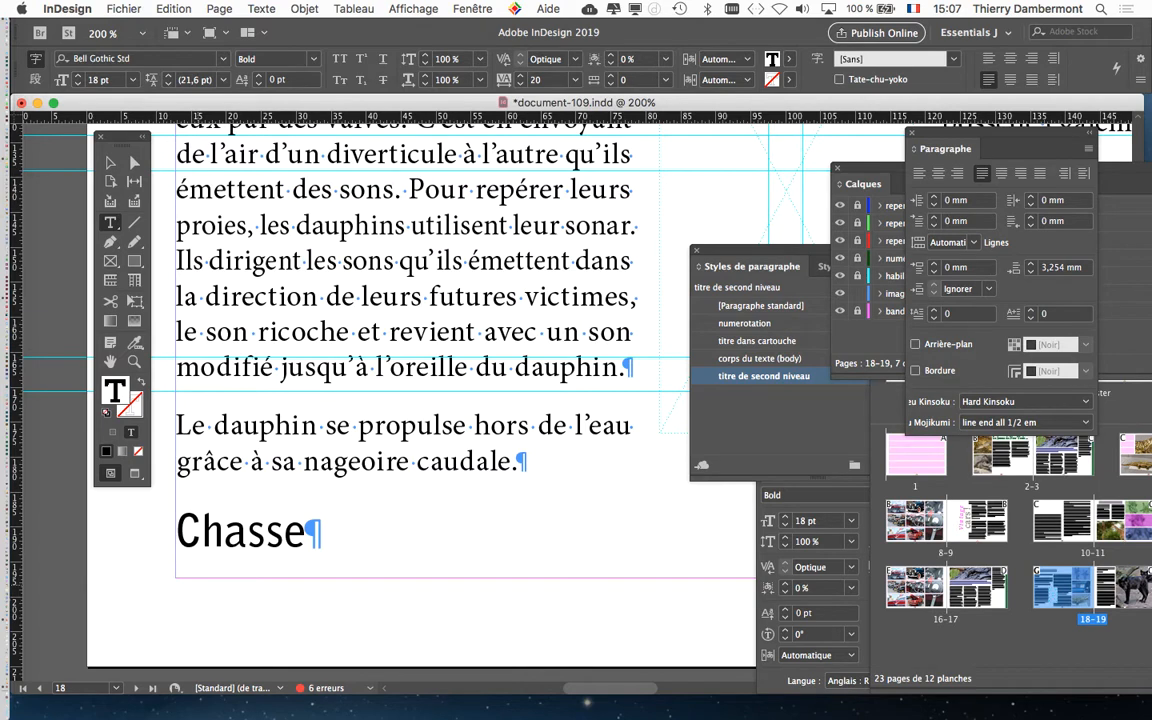
Leave text editing, move the floating tools panel slightly lower and deselect the text frame.
key(Escape)
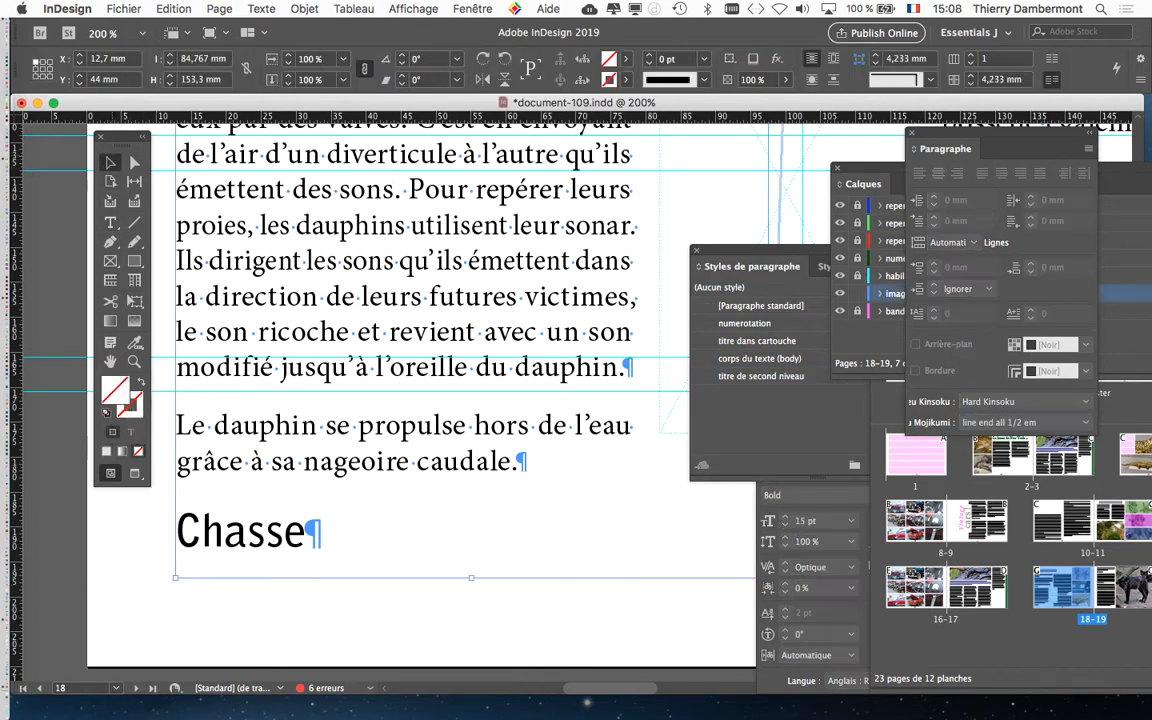
drag(122, 136, 125, 174)
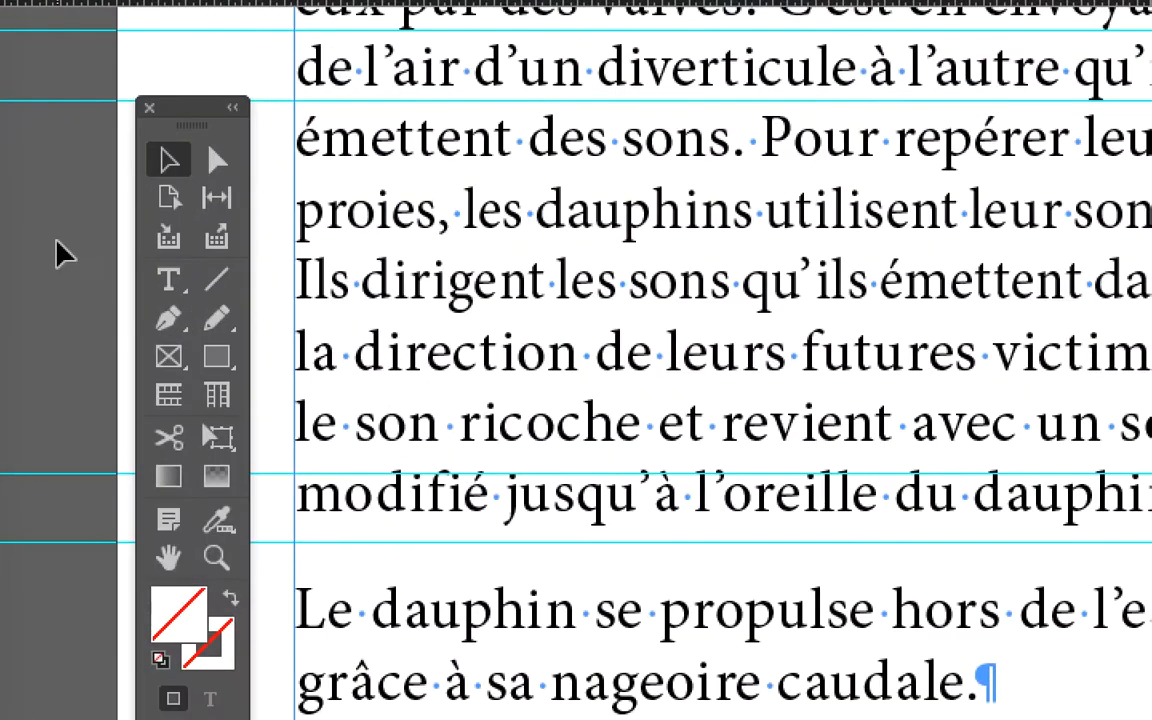
click(56, 241)
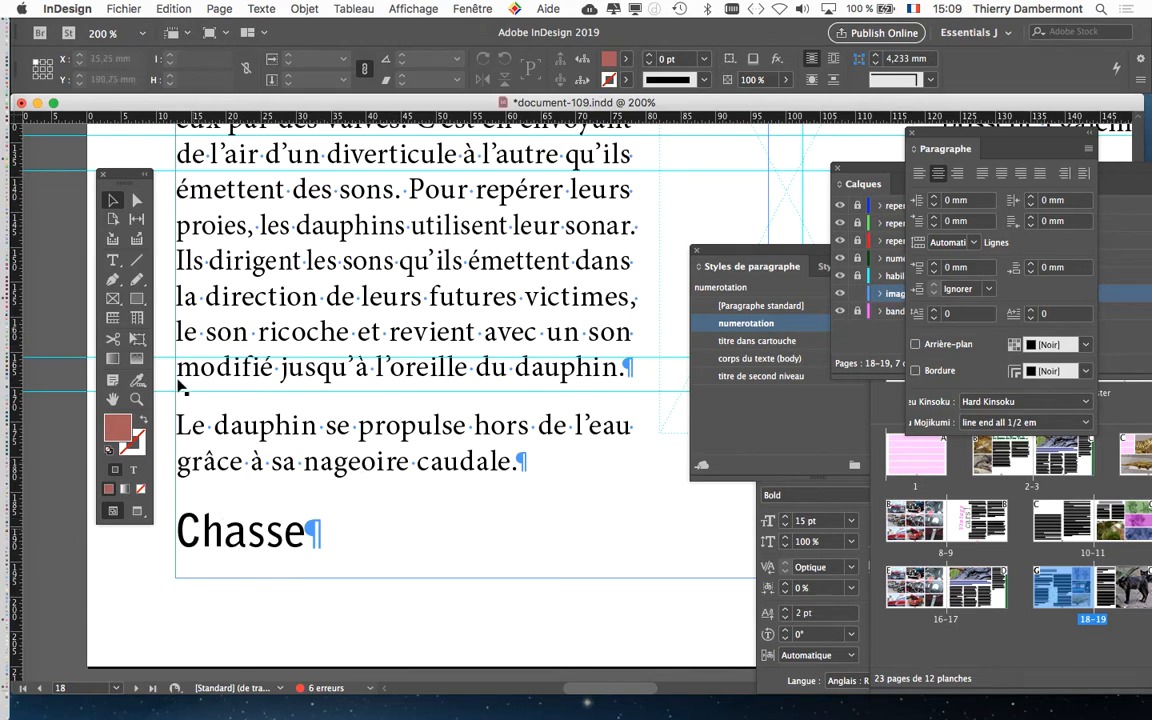
Place the text cursor before the "Chasse" heading and insert a frame break (Saut de bloc) there.
click(114, 260)
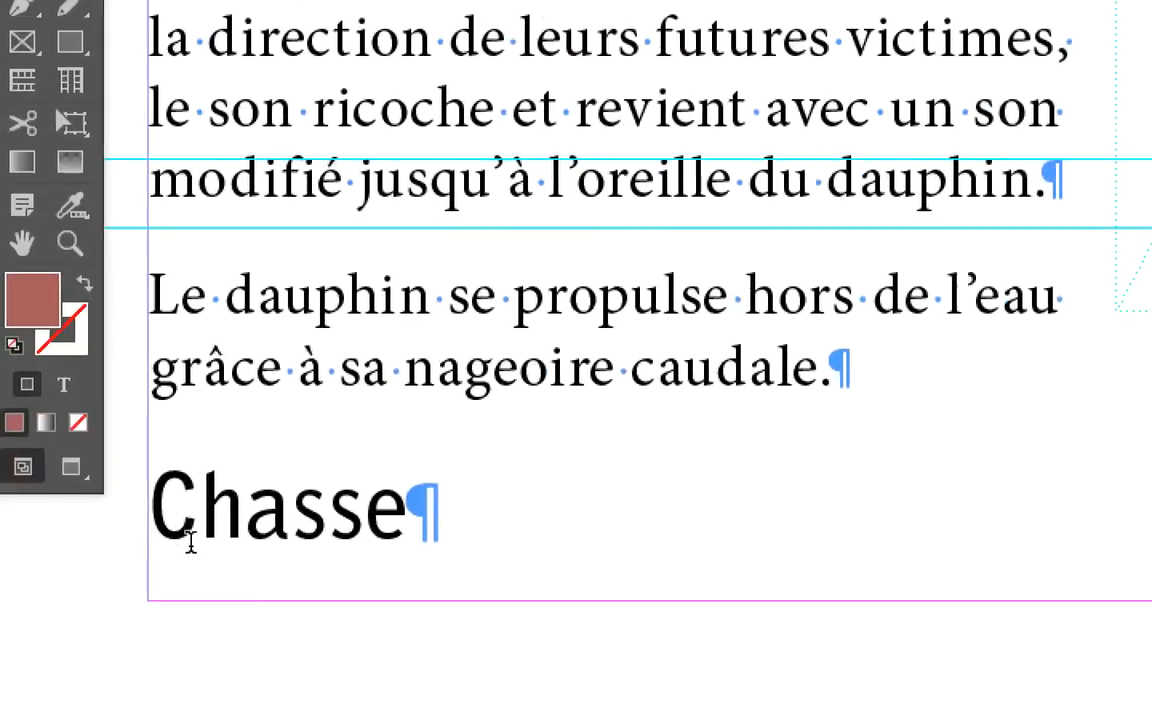
right_click(160, 530)
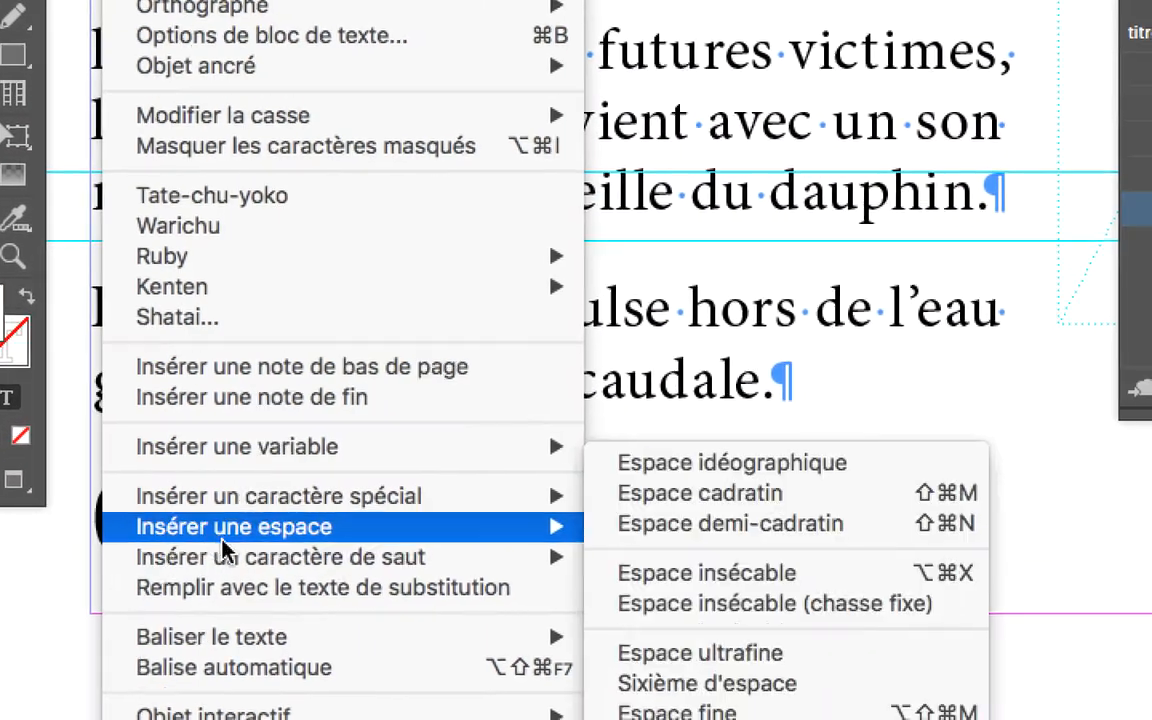
mouse_move(442, 557)
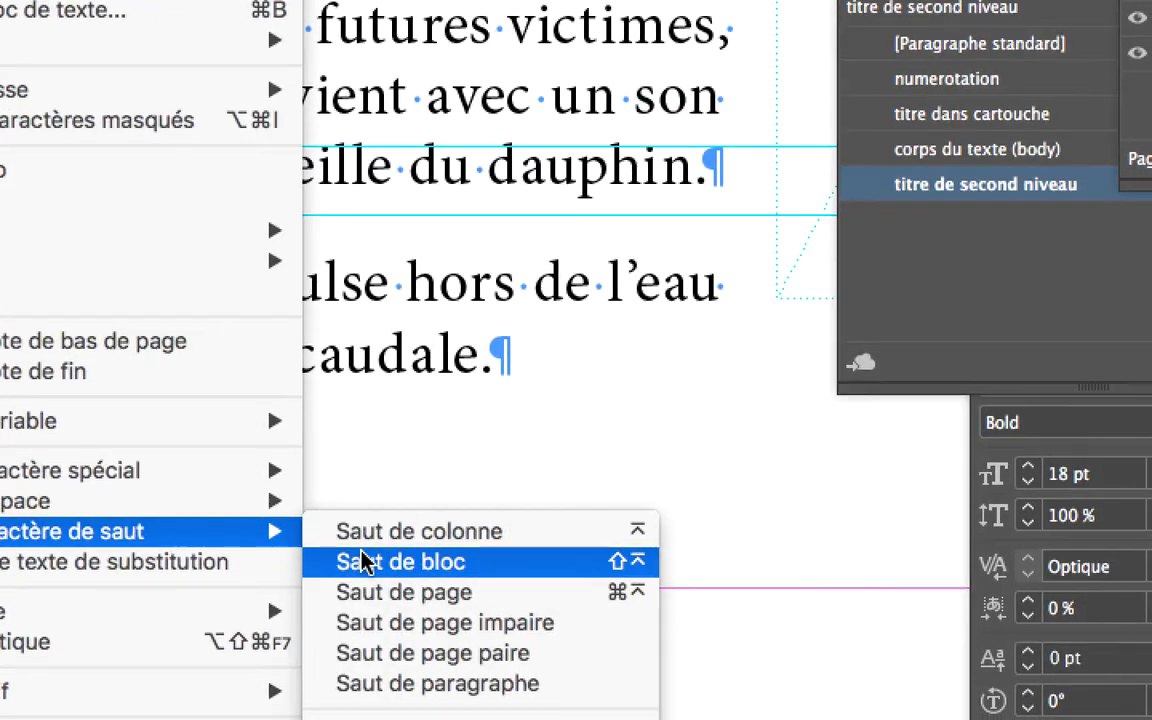
click(365, 562)
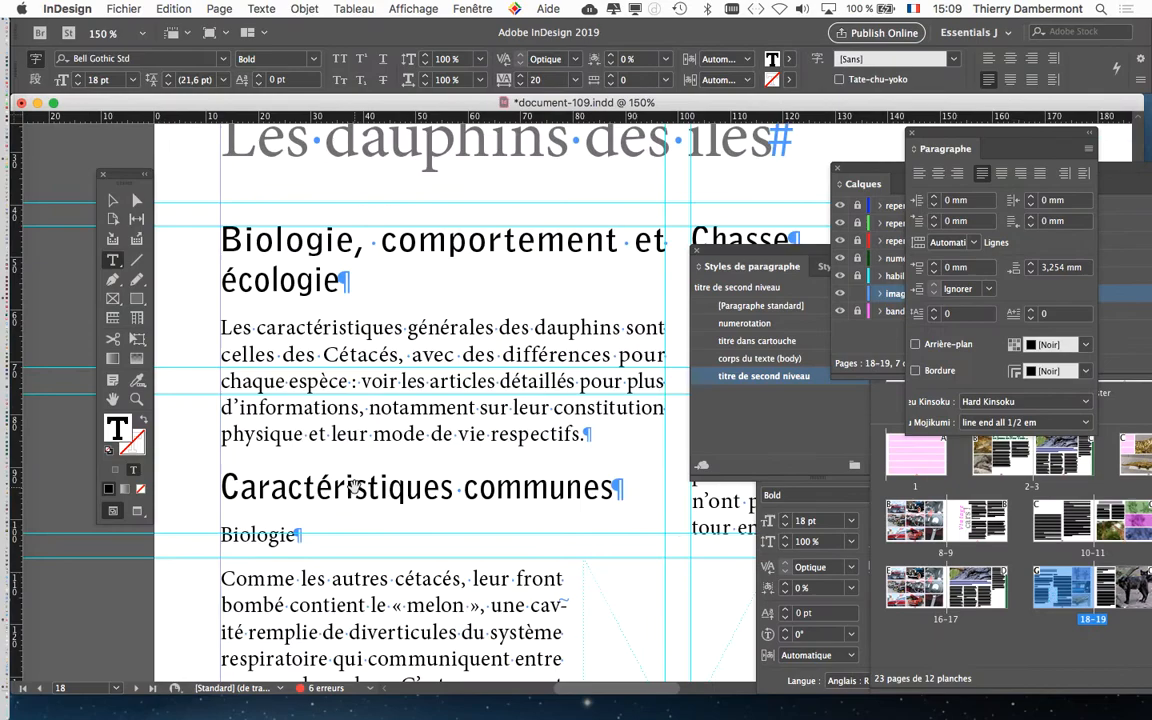
Apply the paragraph style "titre de second niveau" to the "Biologie" line under "Caractéristiques communes".
key(super+minus)
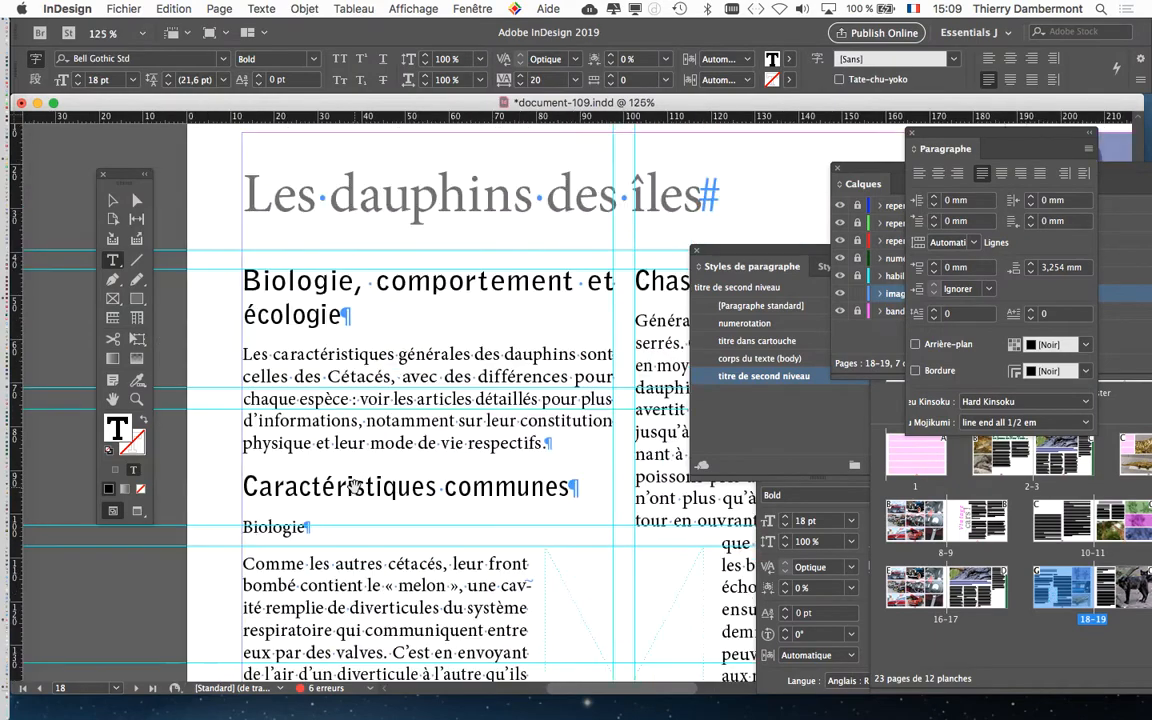
scroll(354, 488, down, 4)
scroll(354, 488, down, 5)
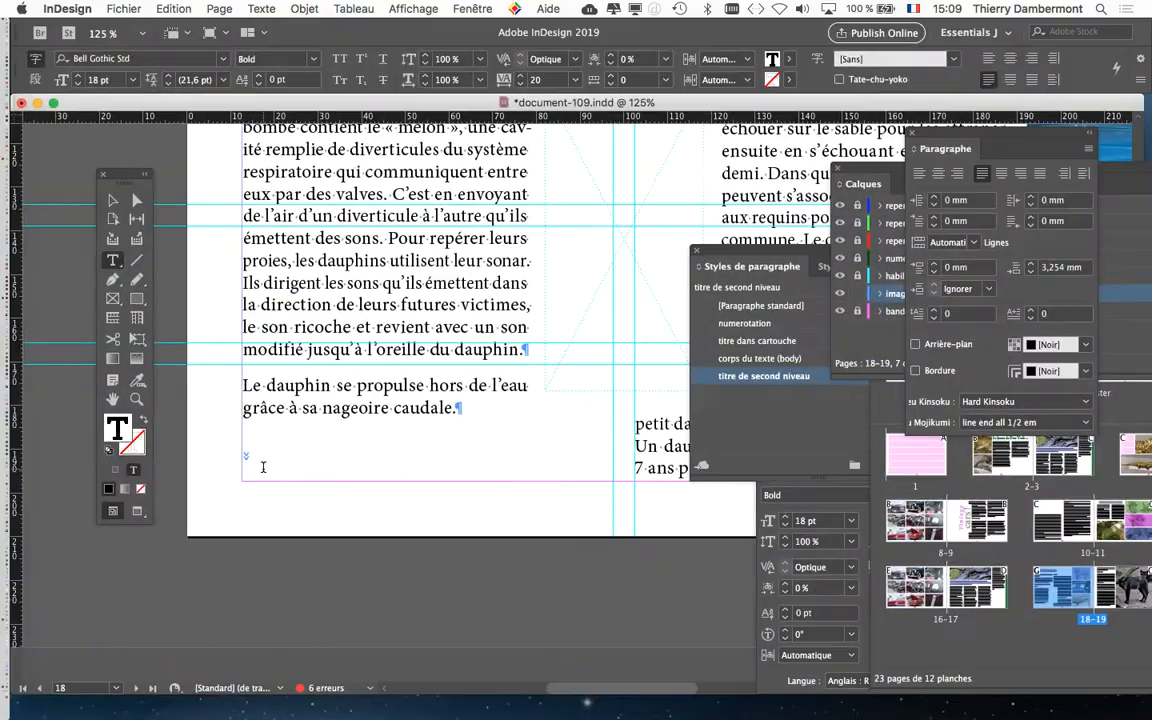
scroll(263, 467, up, 4)
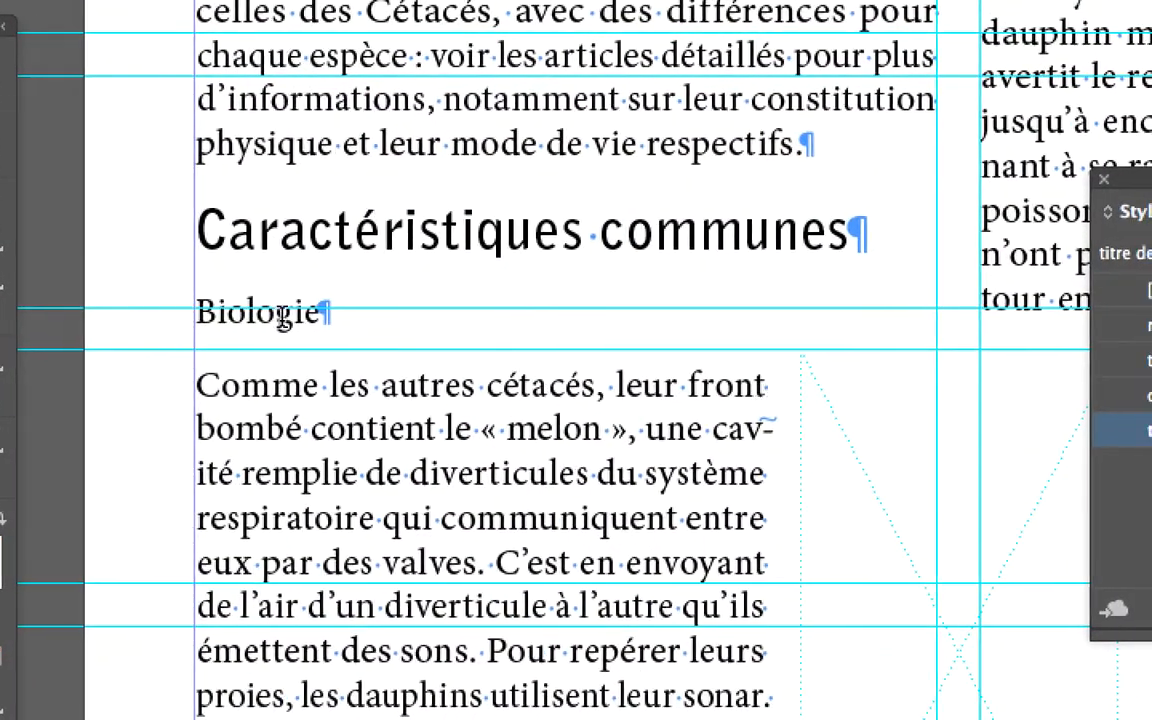
click(272, 315)
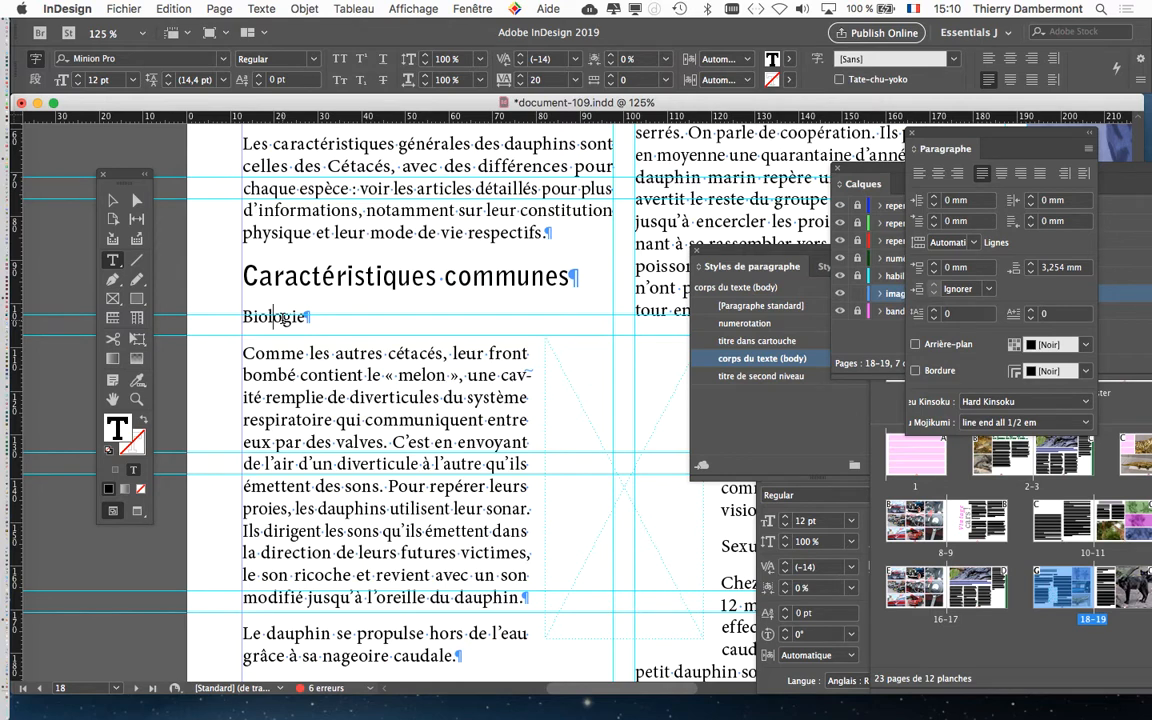
click(752, 380)
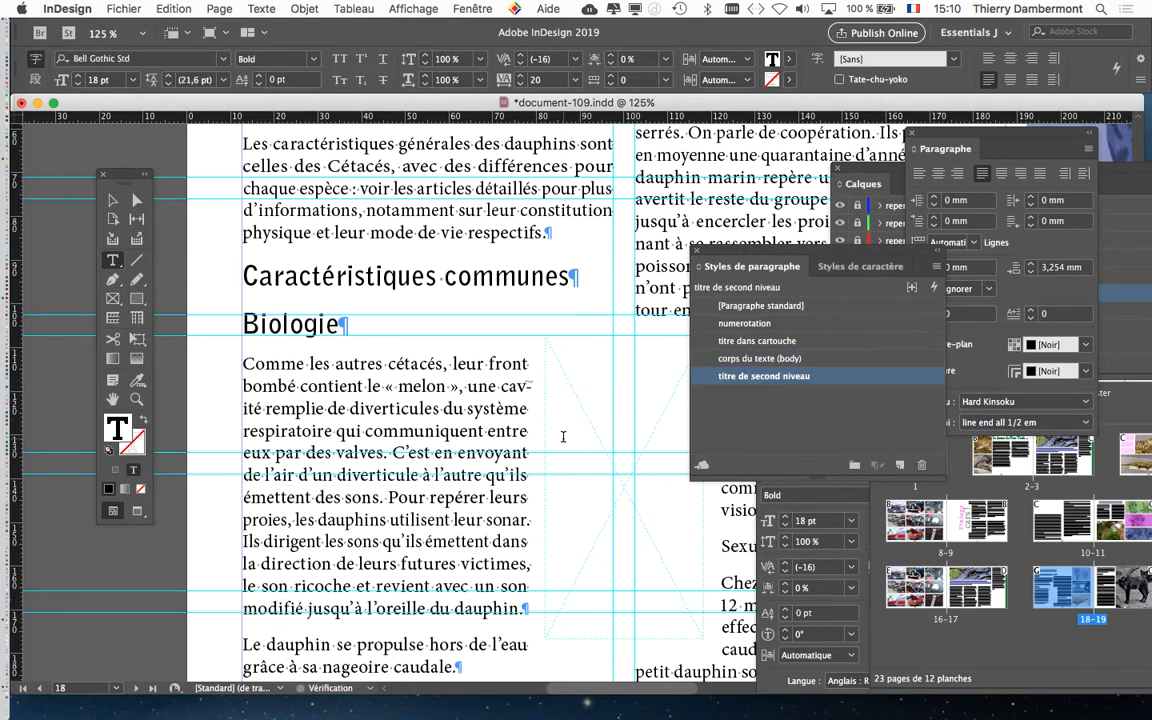
Apply the paragraph style "titre de second niveau" to the introductory paragraph starting "Les caractéristiques générales".
scroll(325, 256, up, 2)
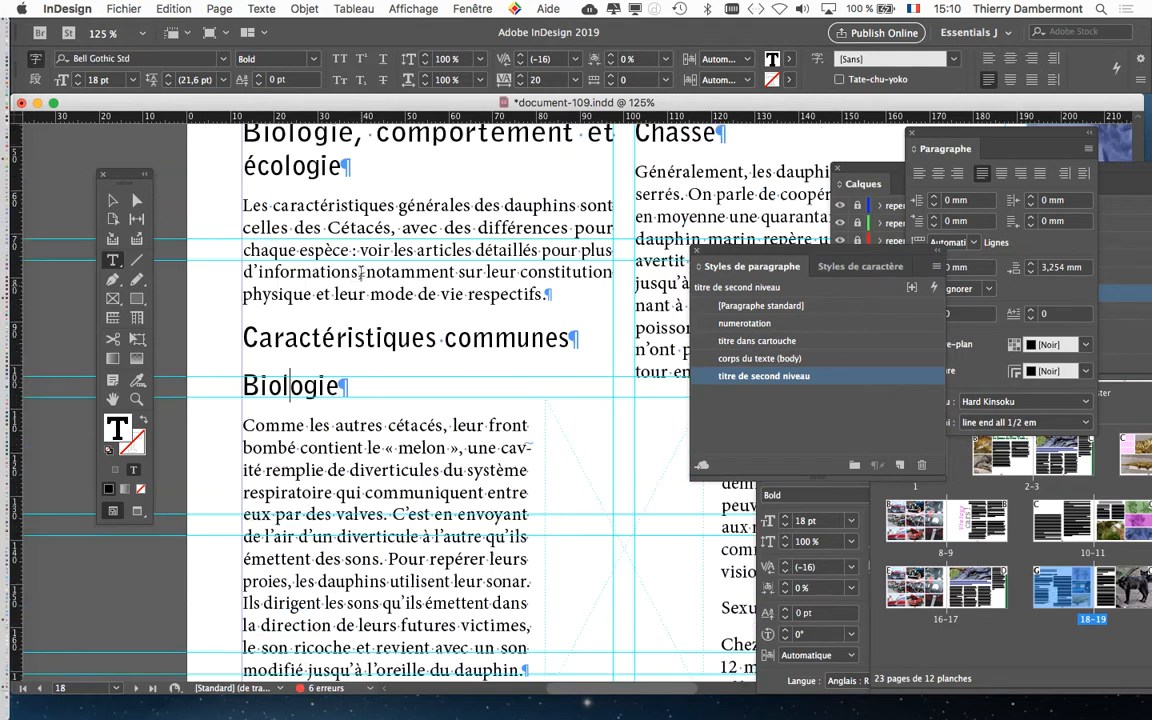
click(323, 198)
click(770, 376)
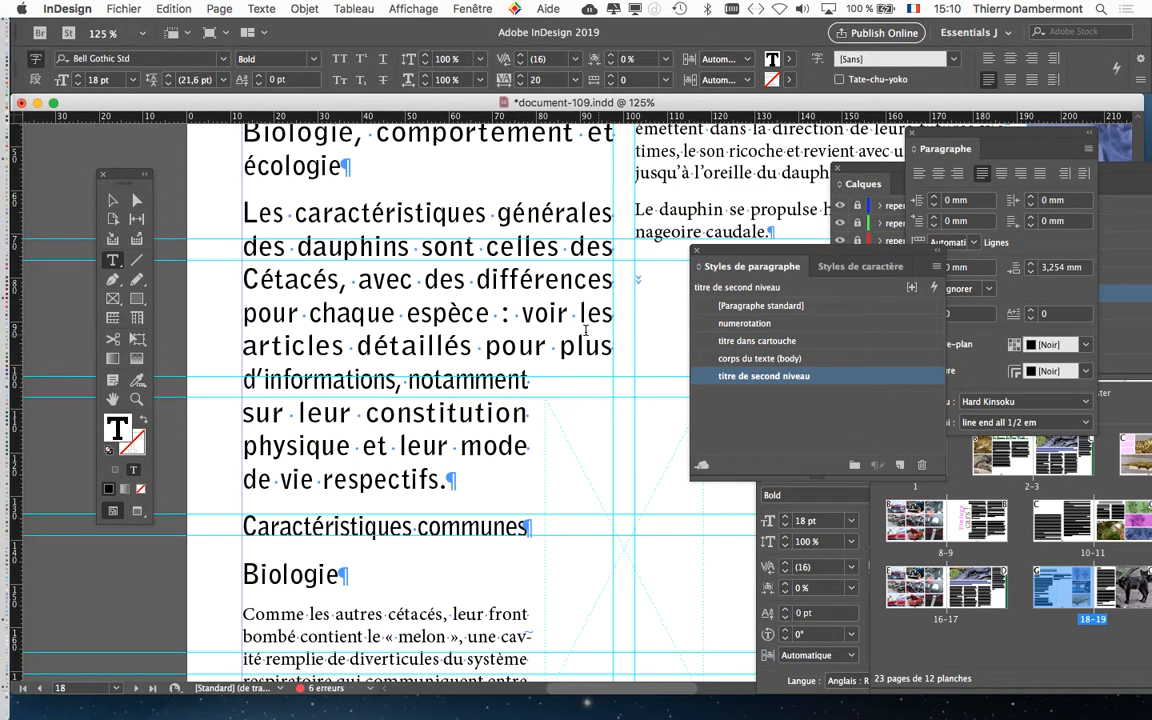
Undo the last two paragraph style changes and the frame break inserted before the "Chasse" heading.
key(super+z)
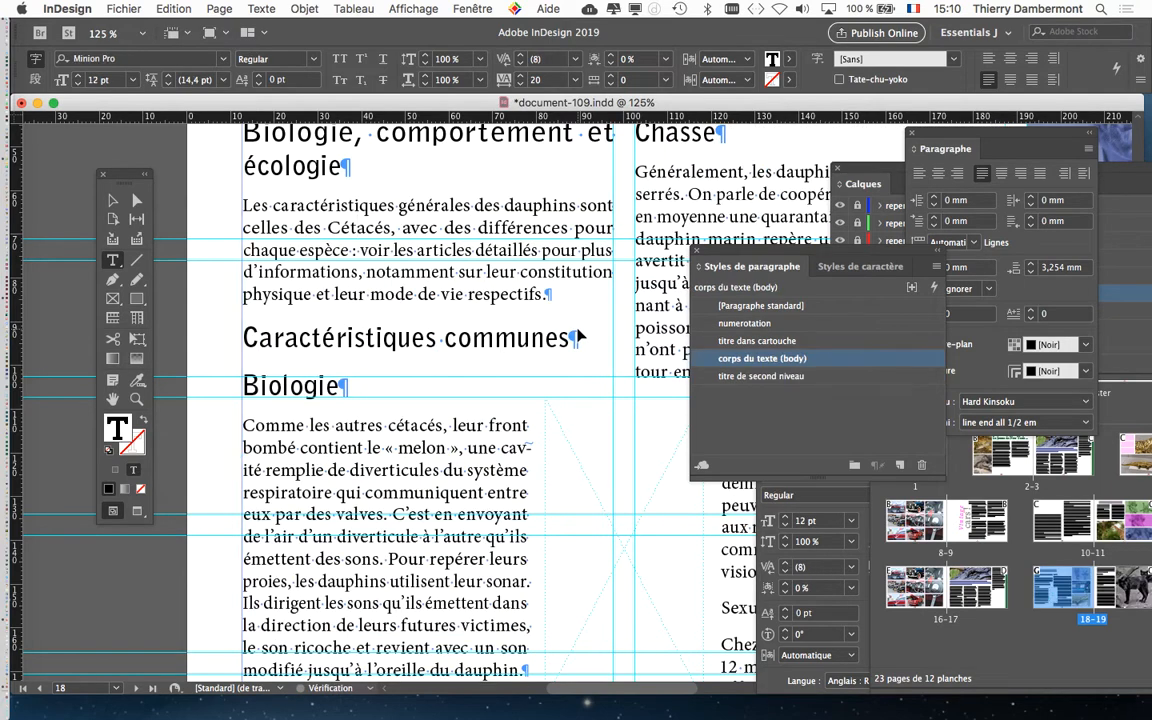
key(super+z)
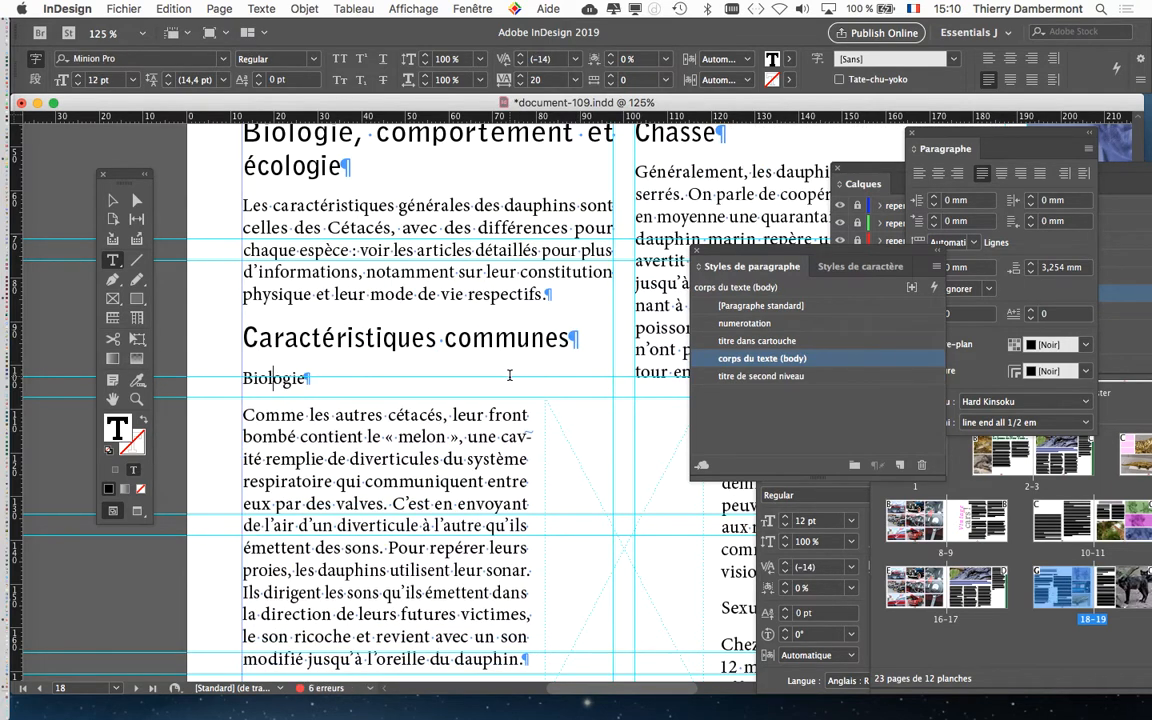
scroll(510, 375, down, 1)
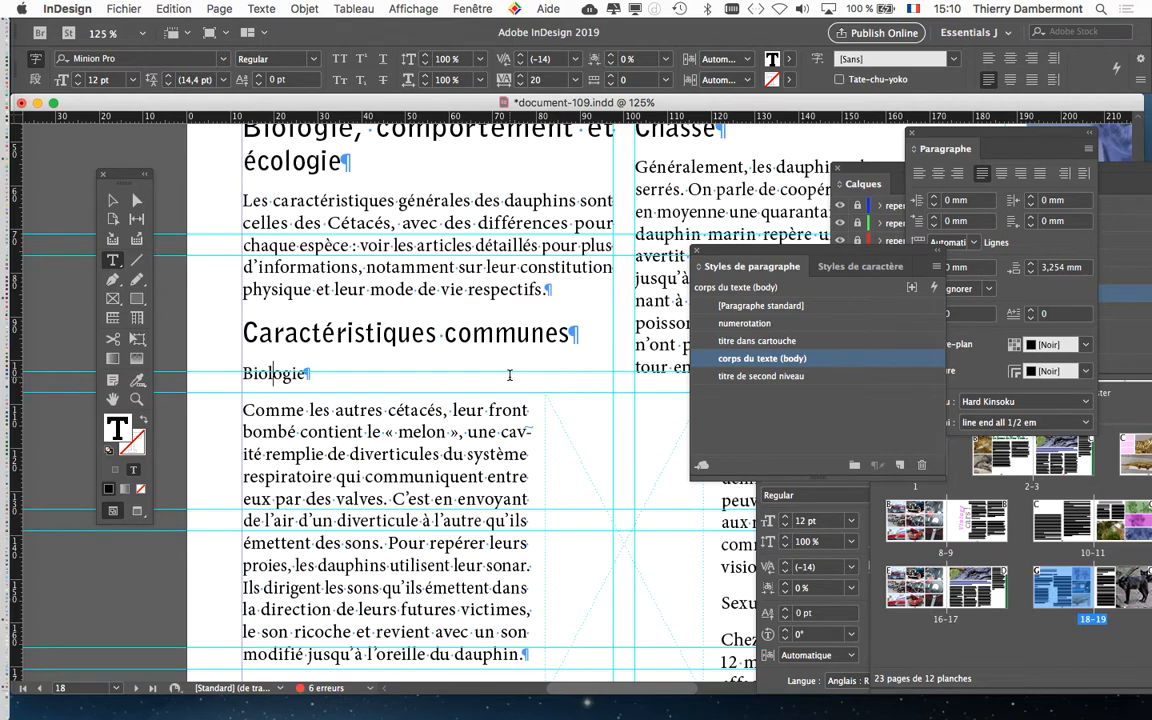
scroll(512, 377, down, 5)
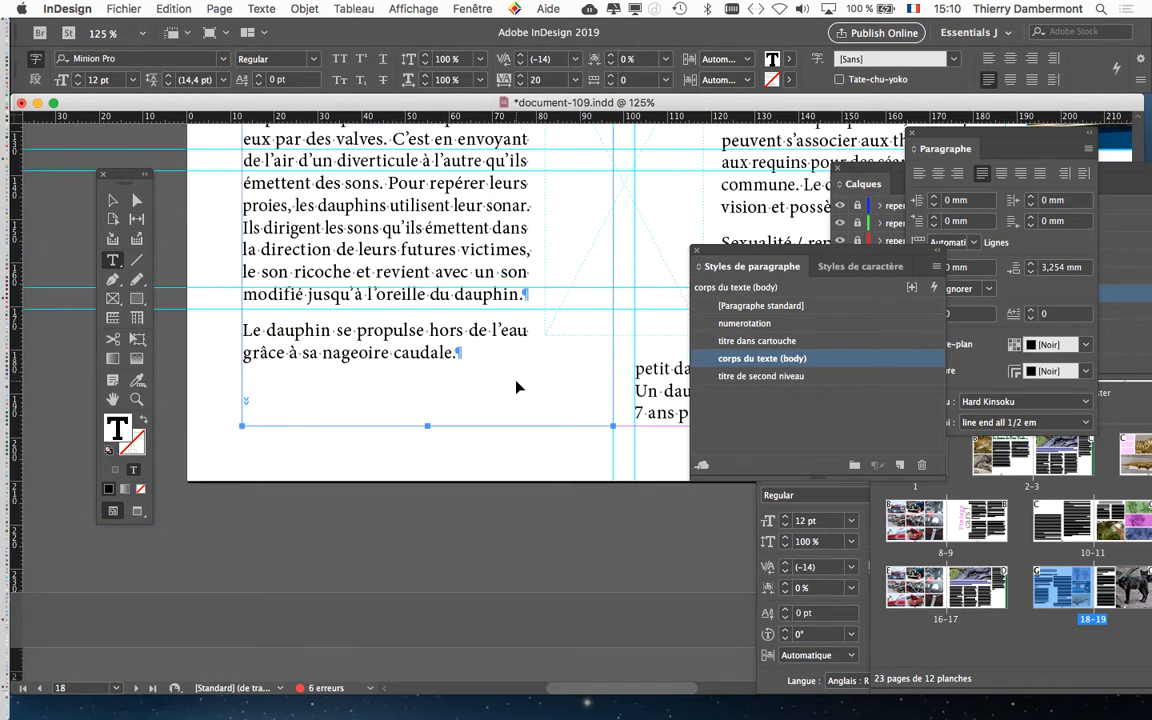
key(super+z)
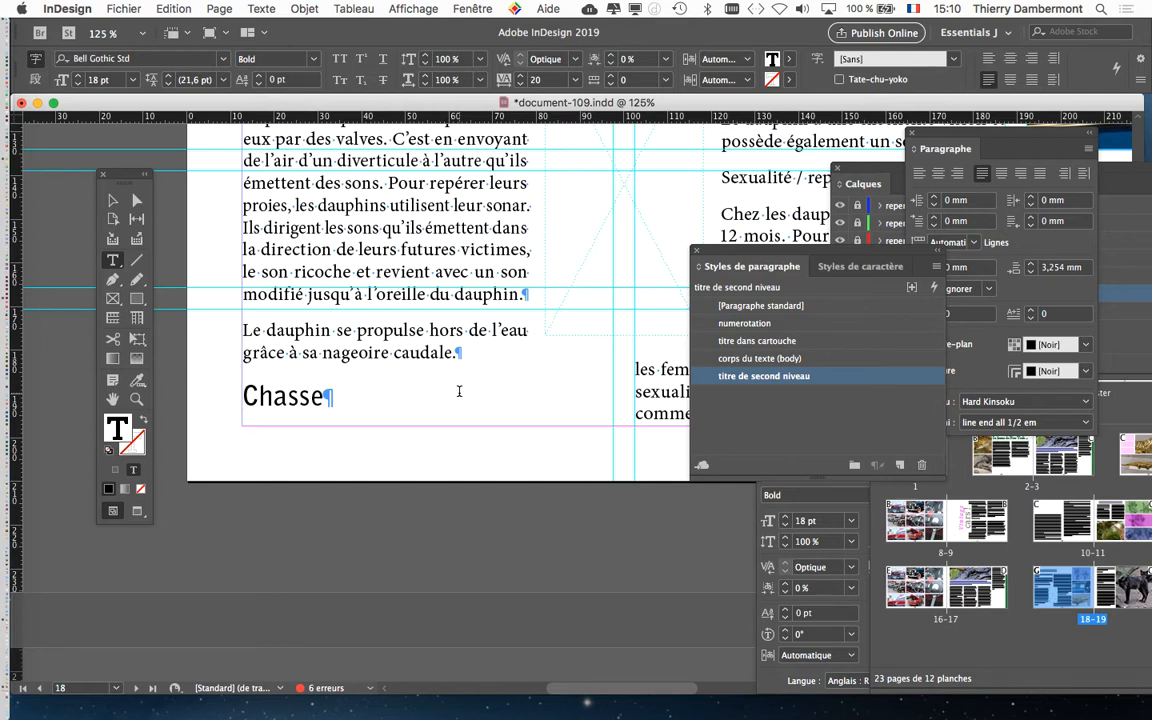
scroll(440, 354, down, 1)
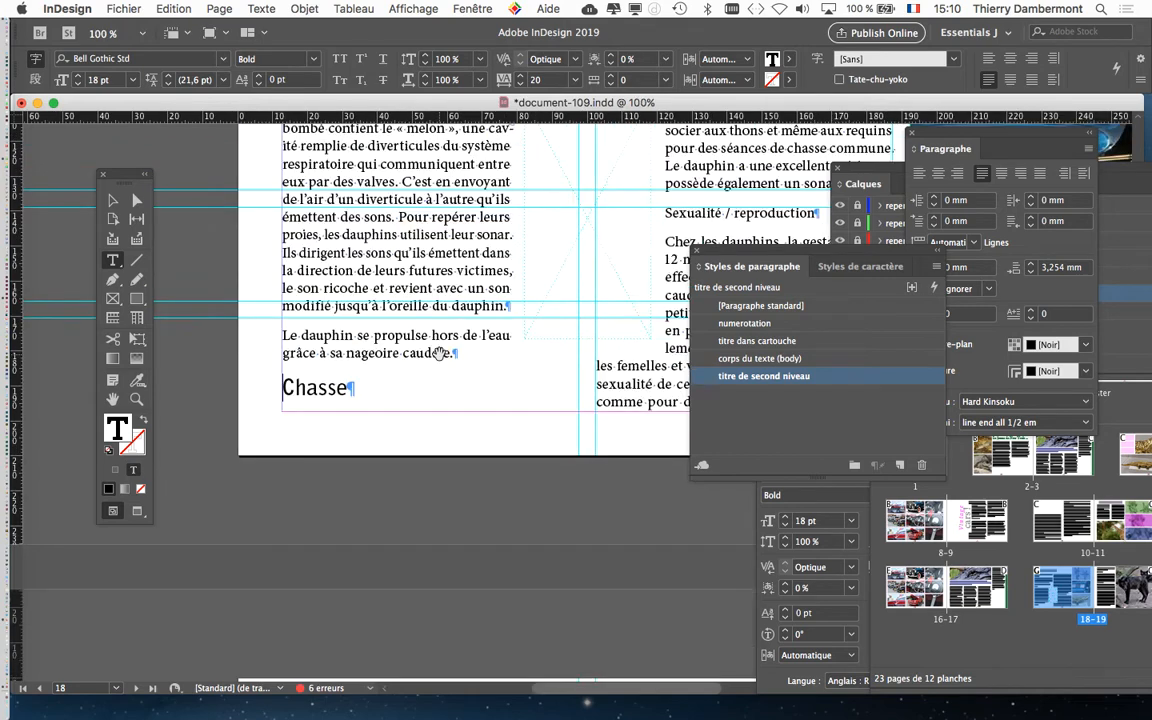
scroll(440, 354, up, 5)
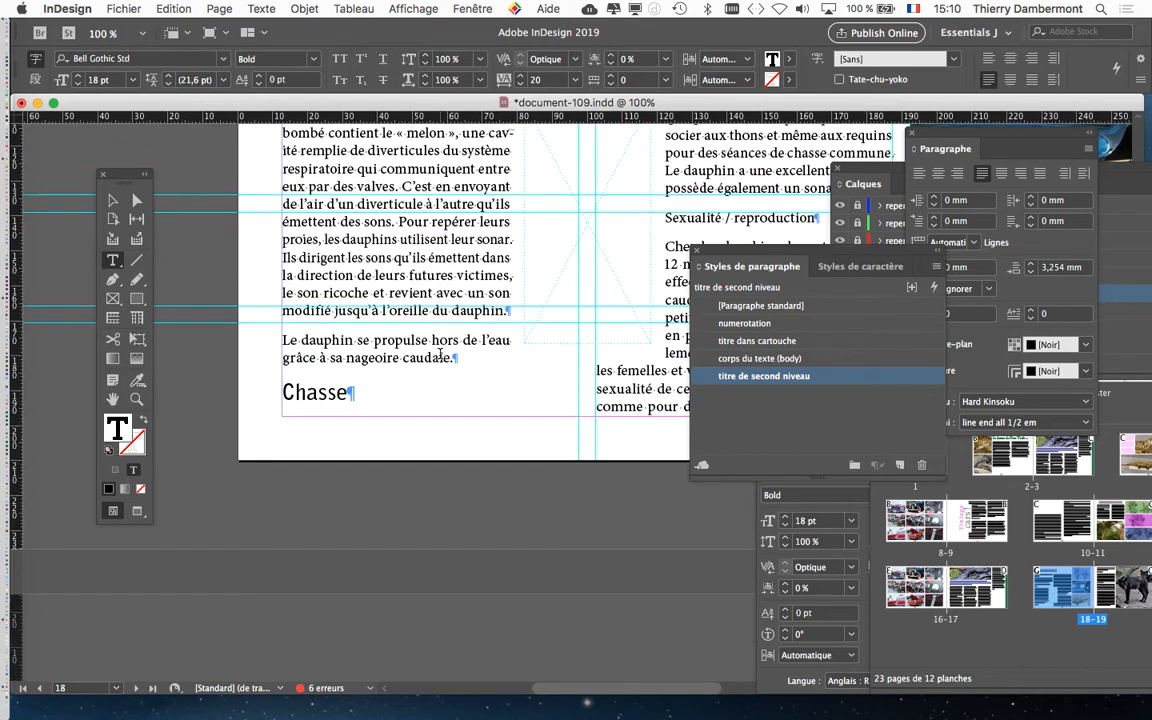
scroll(440, 354, up, 6)
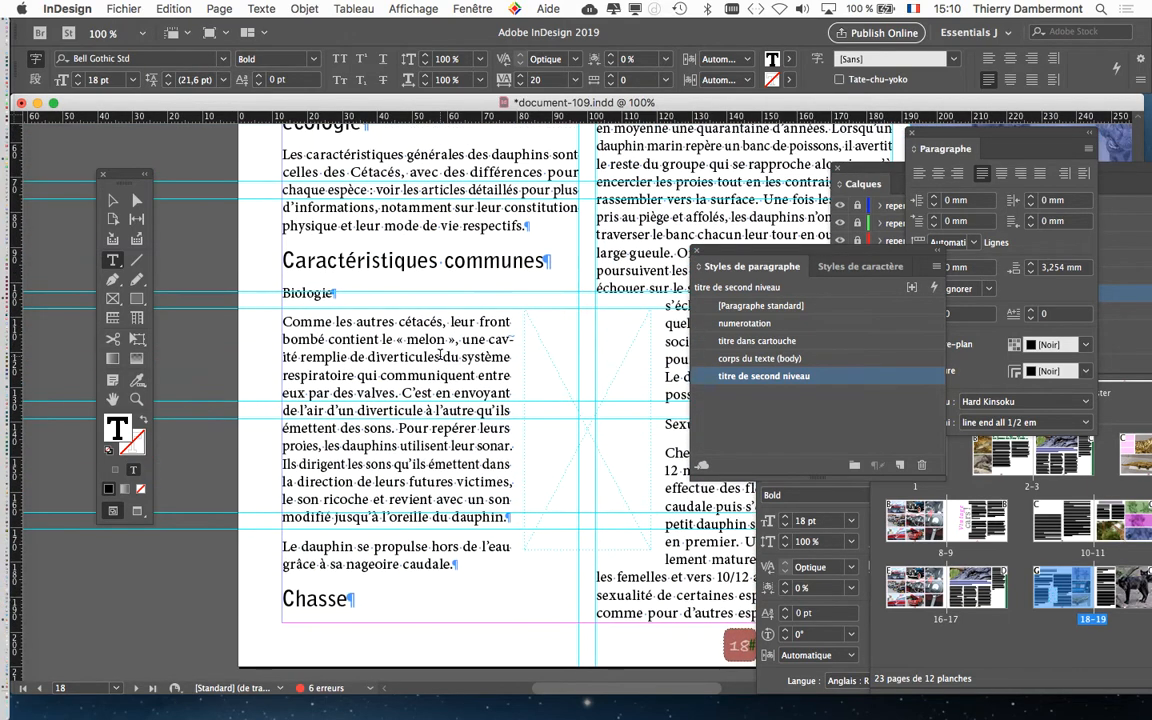
scroll(440, 354, up, 5)
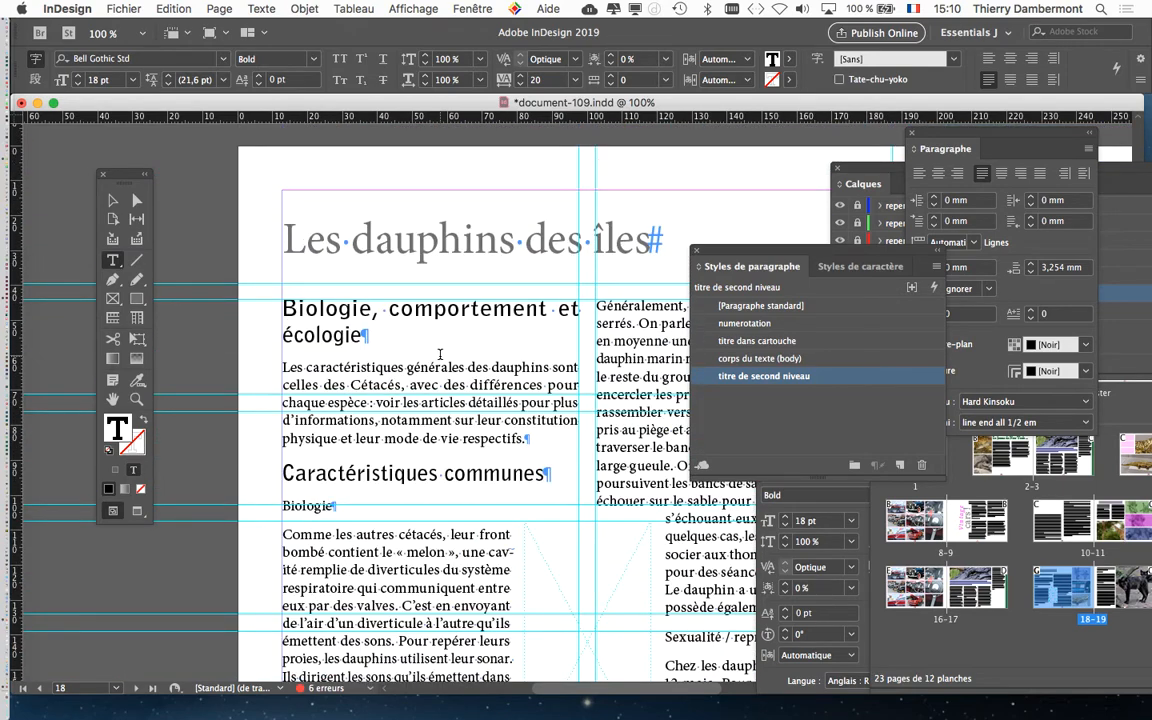
scroll(440, 357, down, 9)
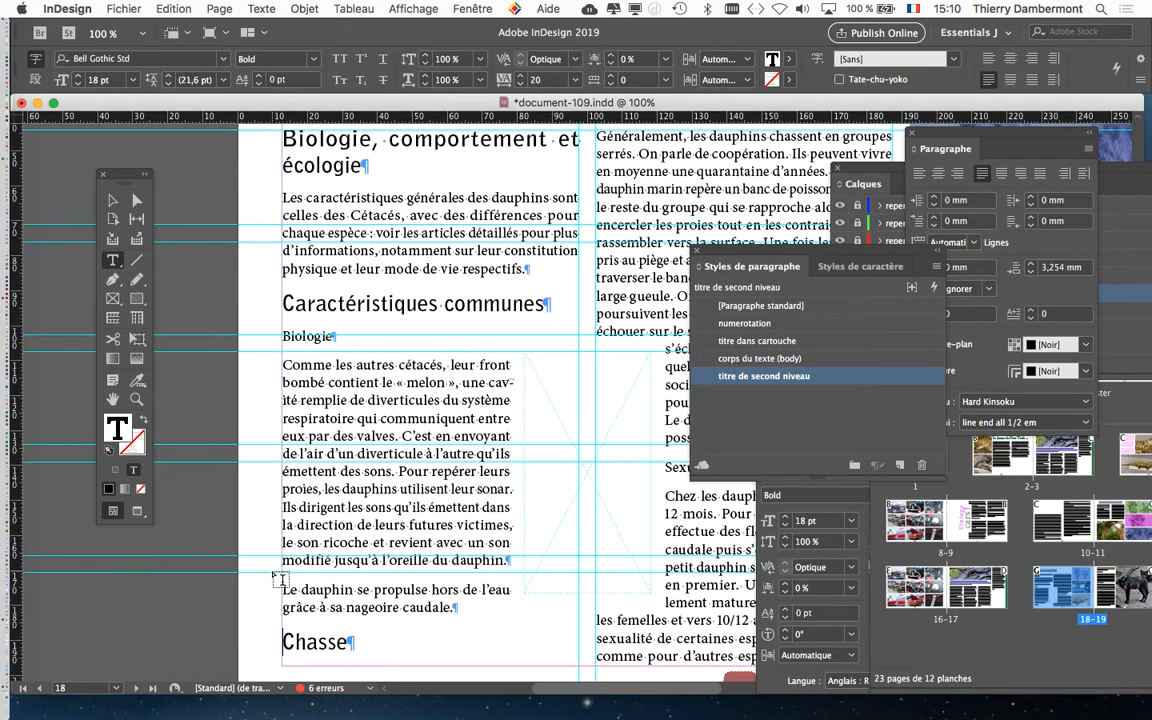